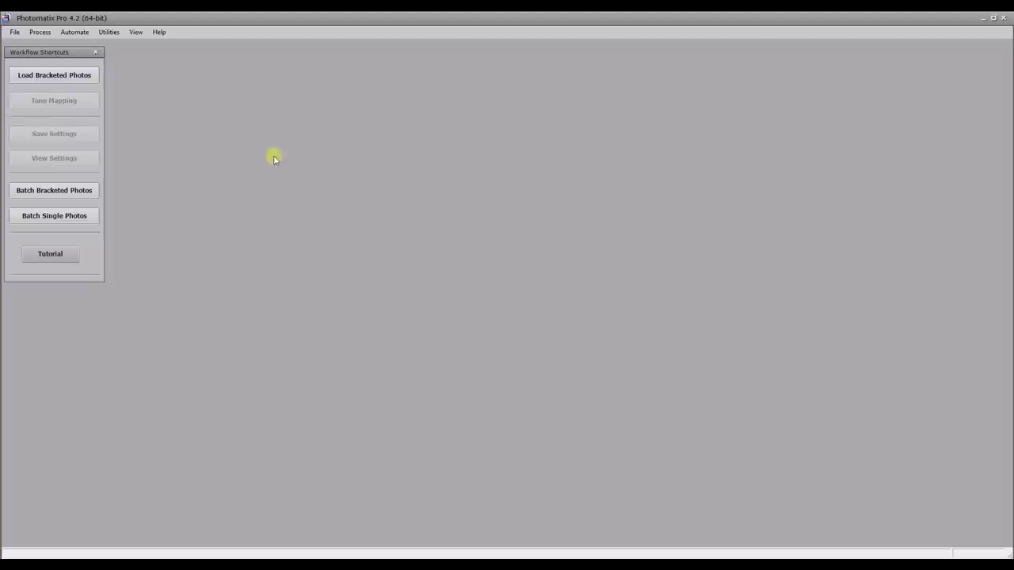
# - Load bracketed photos IMG_7756–7758 and merge them with Align source images turned off
pyautogui.click(70, 79)
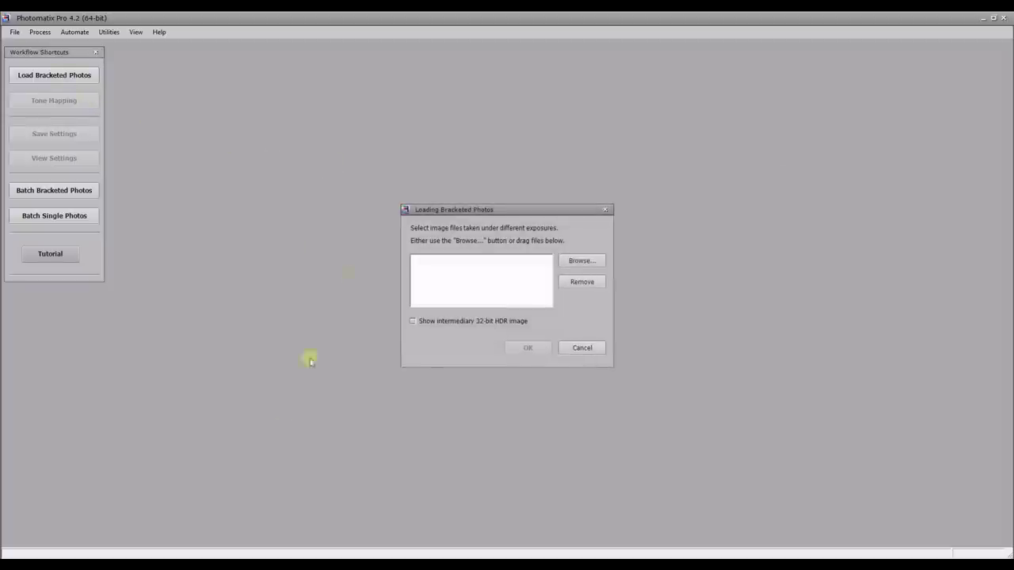
pyautogui.click(152, 553)
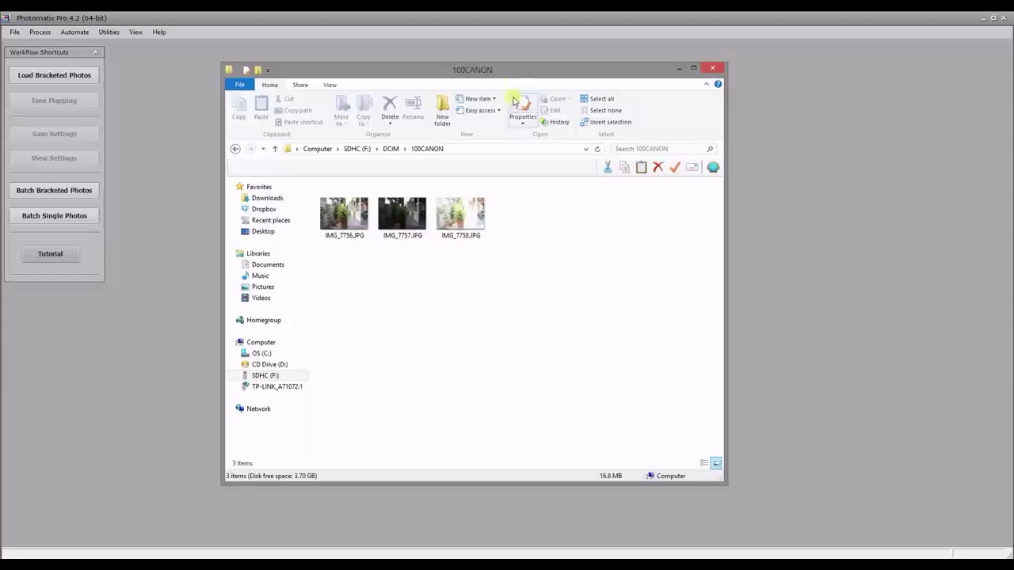
pyautogui.moveTo(509, 78); pyautogui.dragTo(883, 86)
pyautogui.moveTo(884, 267)
pyautogui.mouseDown()
pyautogui.moveTo(699, 218)
pyautogui.moveTo(693, 208)
pyautogui.moveTo(496, 285)
pyautogui.mouseUp()
pyautogui.click(506, 245)
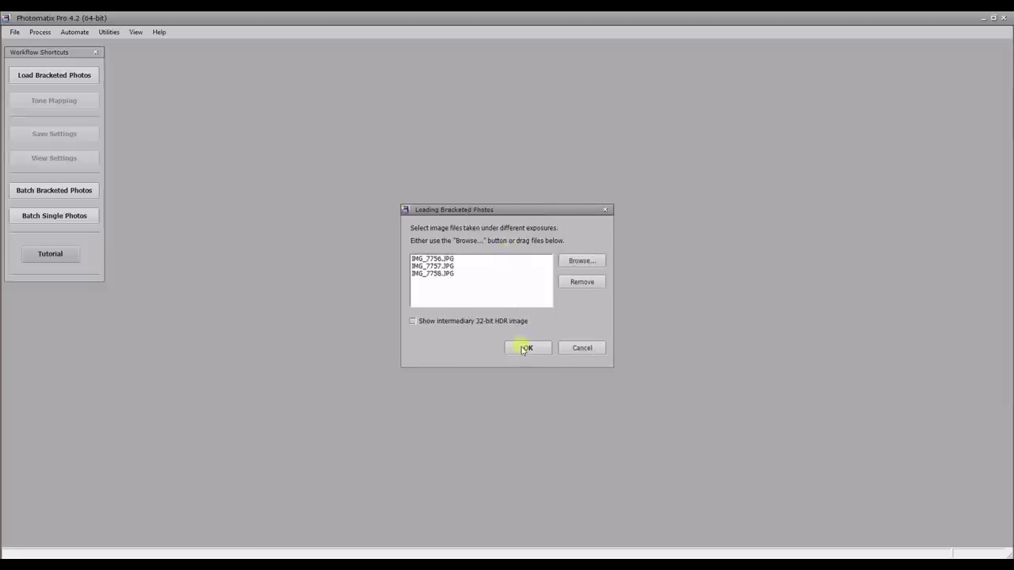
pyautogui.click(523, 349)
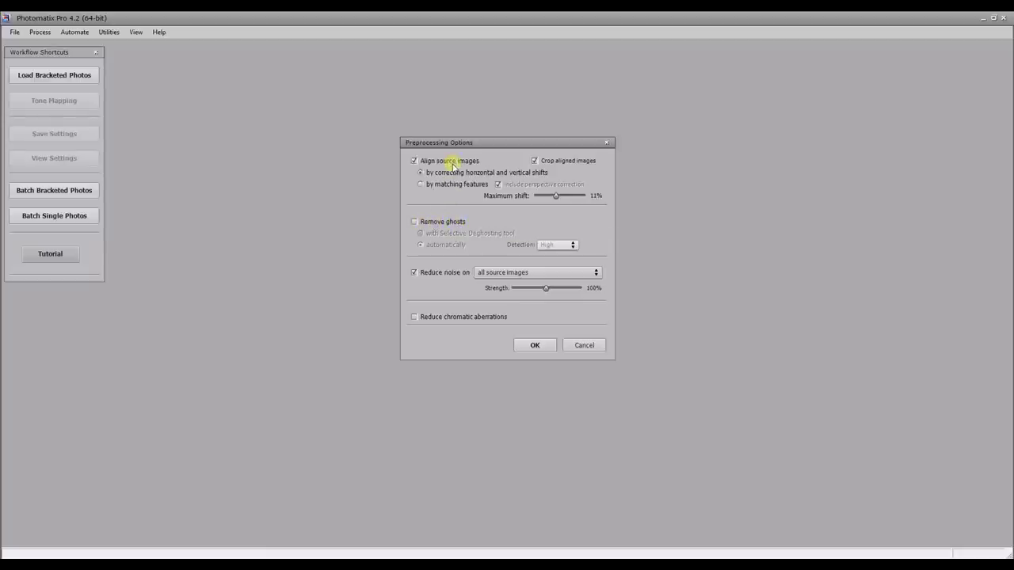
pyautogui.moveTo(451, 161)
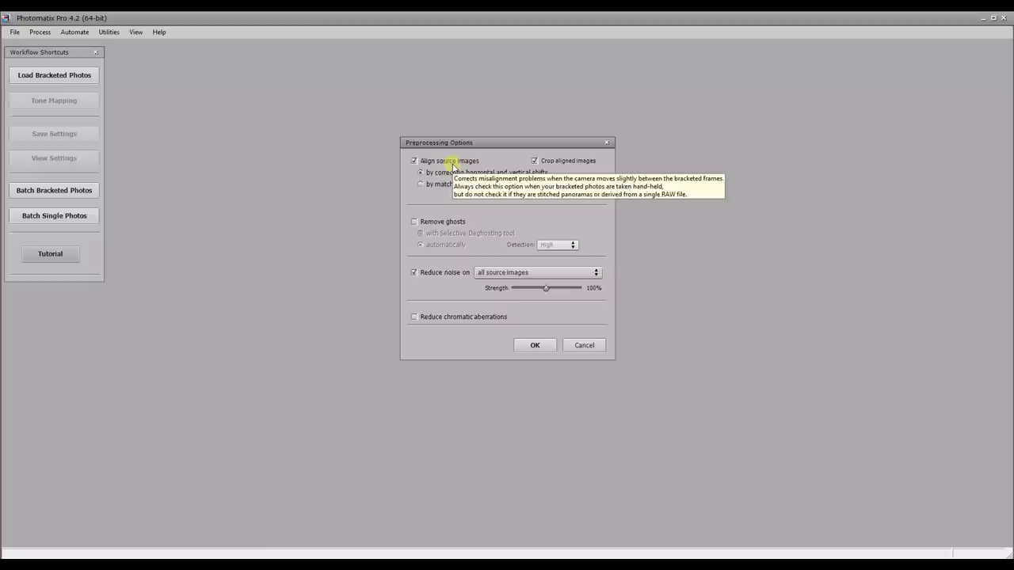
pyautogui.click(414, 160)
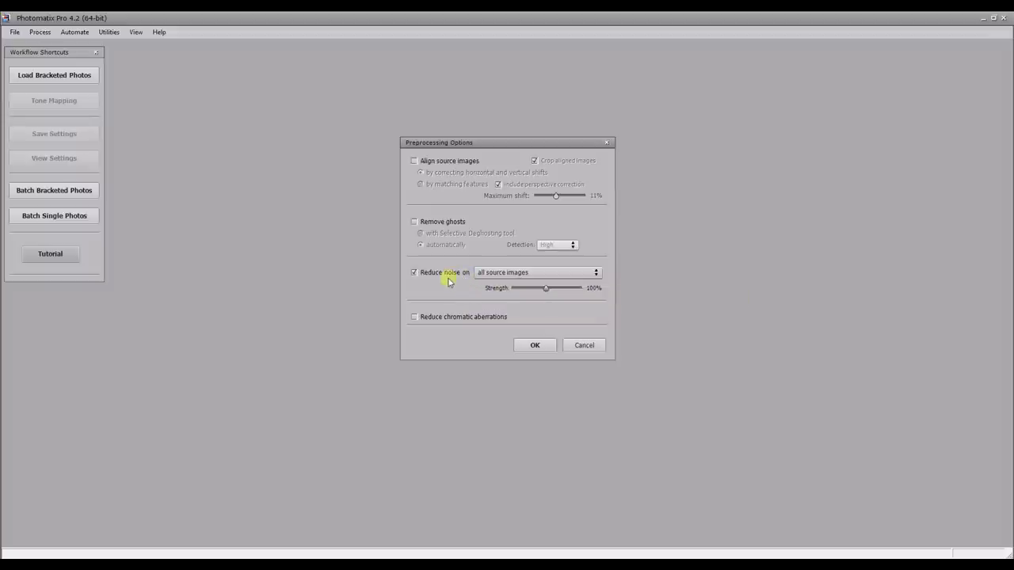
pyautogui.click(535, 345)
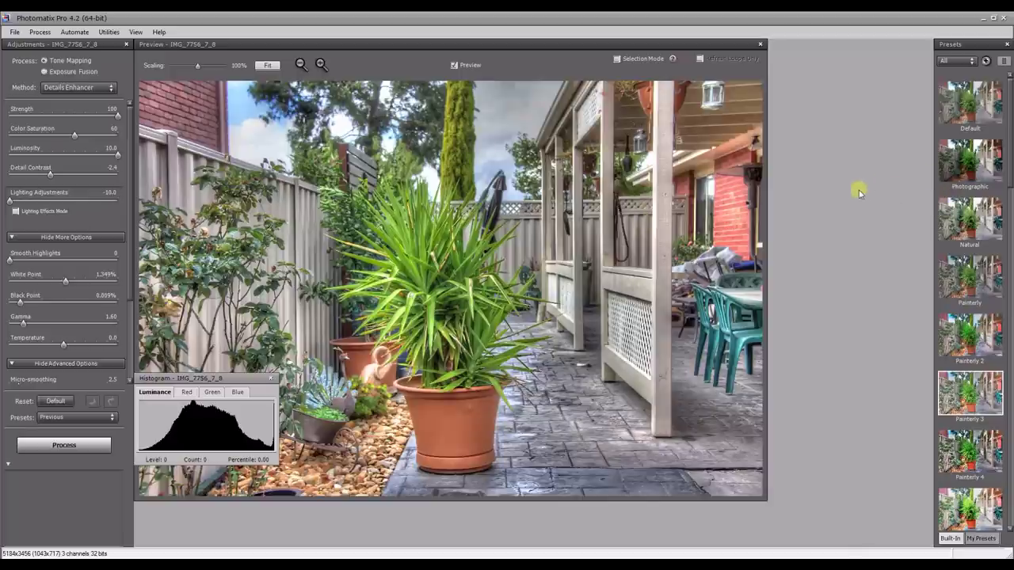
# - Preview the Default, Photographic, Natural and Painterly presets on the merged HDR image
pyautogui.scroll(-1, 1010, 125)
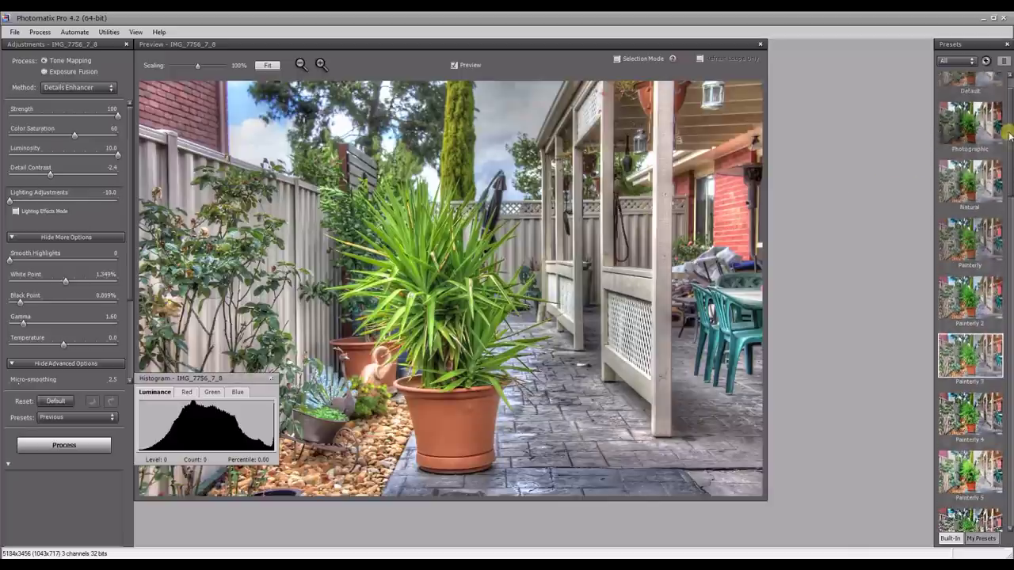
pyautogui.scroll(-3, 1009, 131)
pyautogui.scroll(4, 1007, 190)
pyautogui.click(983, 119)
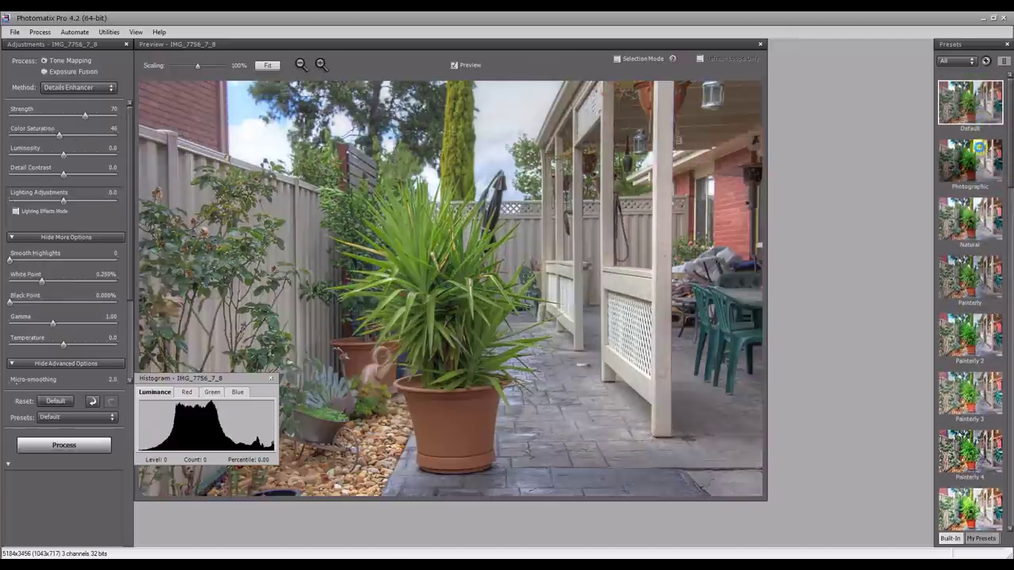
pyautogui.click(975, 166)
pyautogui.click(961, 212)
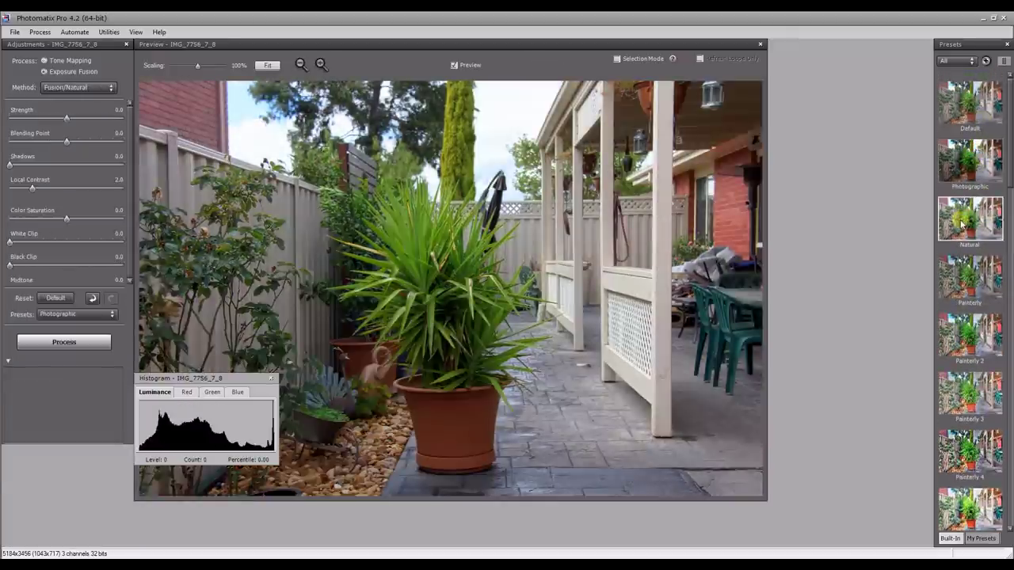
pyautogui.click(956, 281)
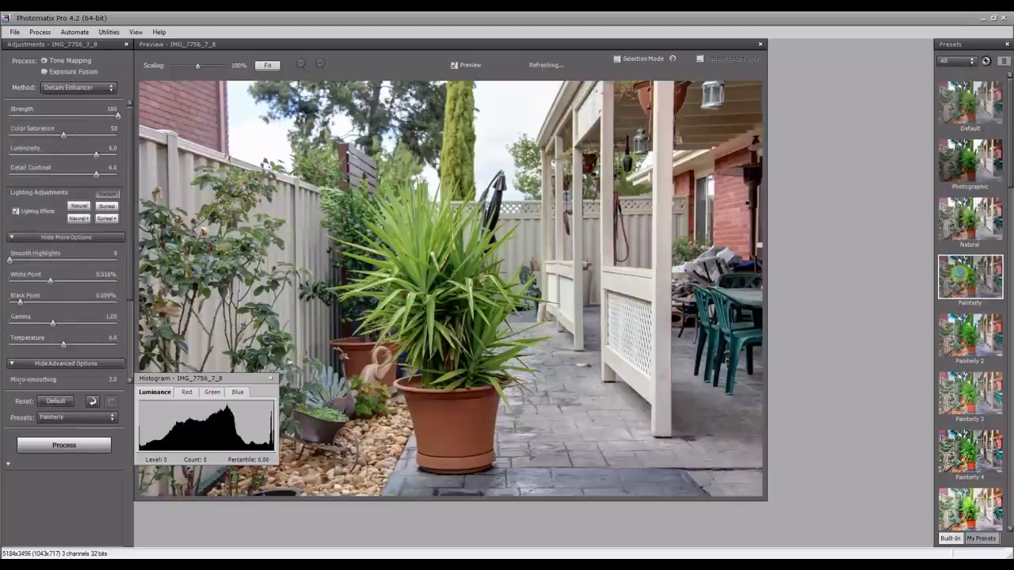
# - Try Tone Compressor, return to Details Enhancer, and increase the tone-mapping strength
pyautogui.click(75, 88)
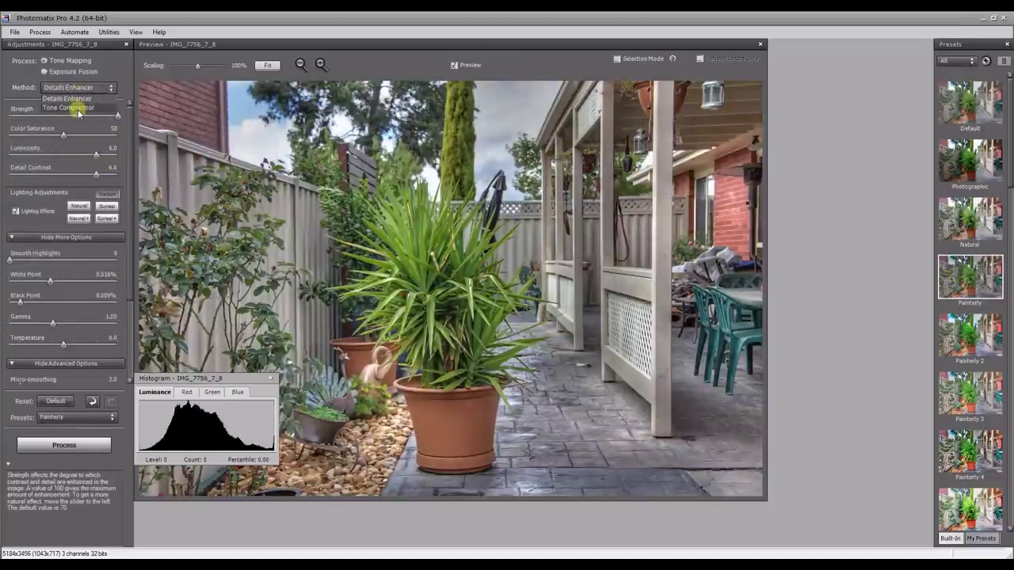
pyautogui.click(79, 108)
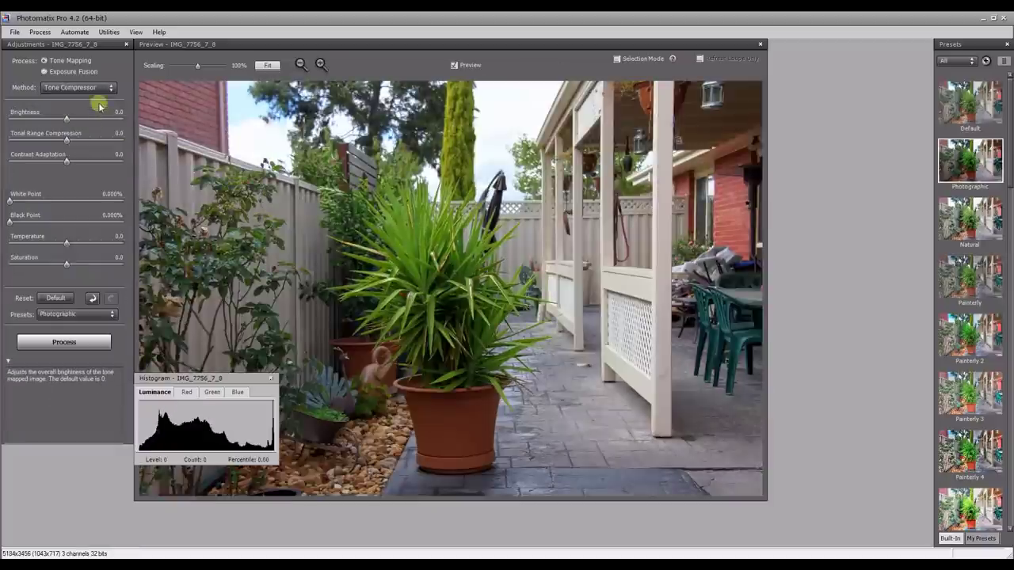
pyautogui.click(91, 88)
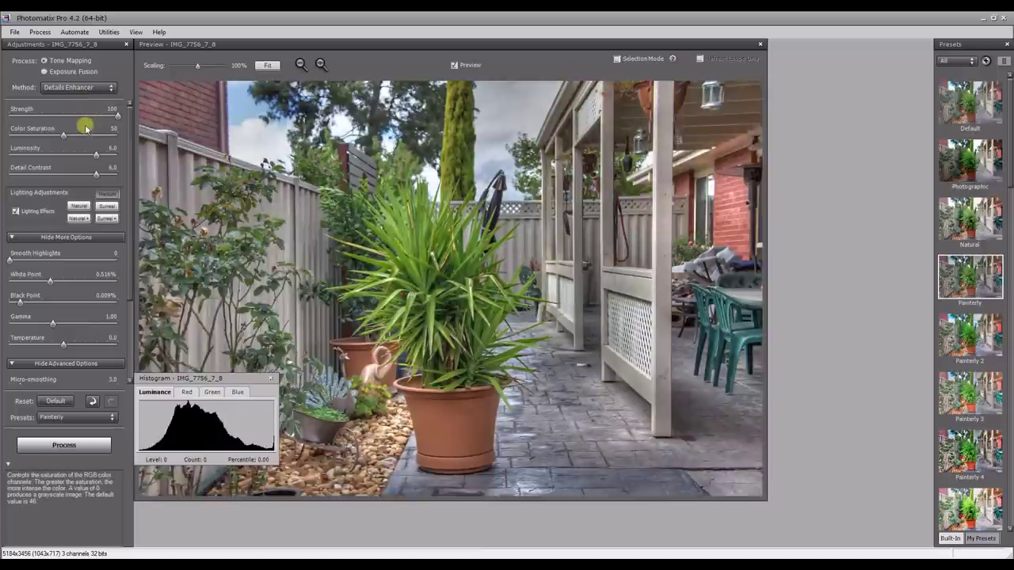
pyautogui.moveTo(92, 116); pyautogui.dragTo(117, 115)
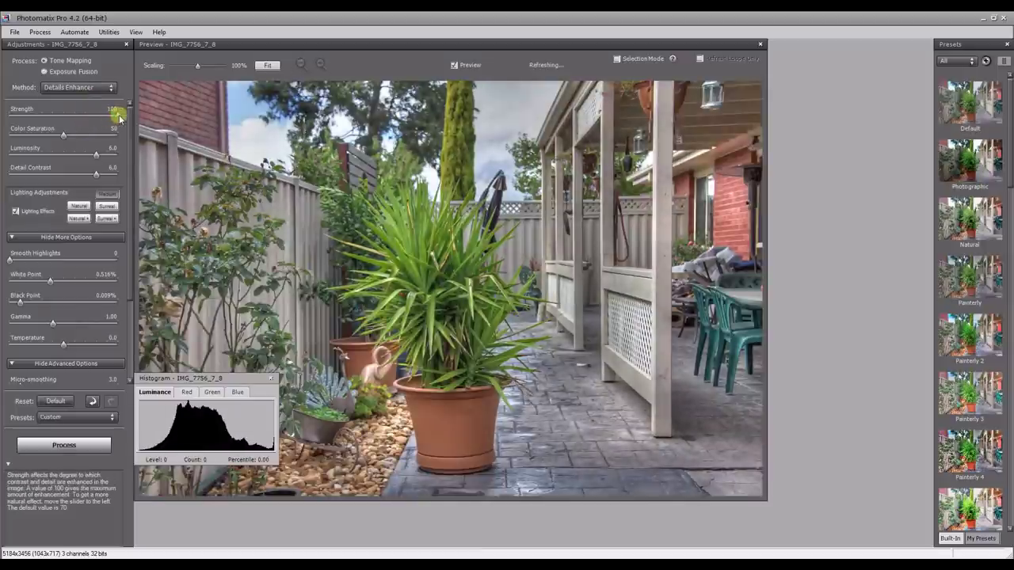
pyautogui.moveTo(50, 278)
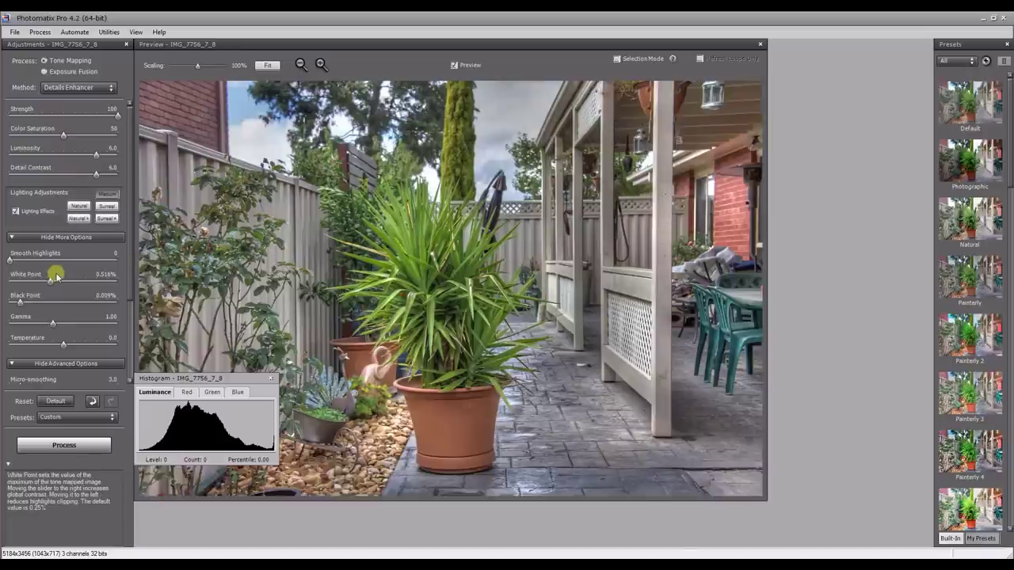
# - Compare the Painterly 2, 3 and 4 presets and settle on Painterly 2
pyautogui.click(961, 344)
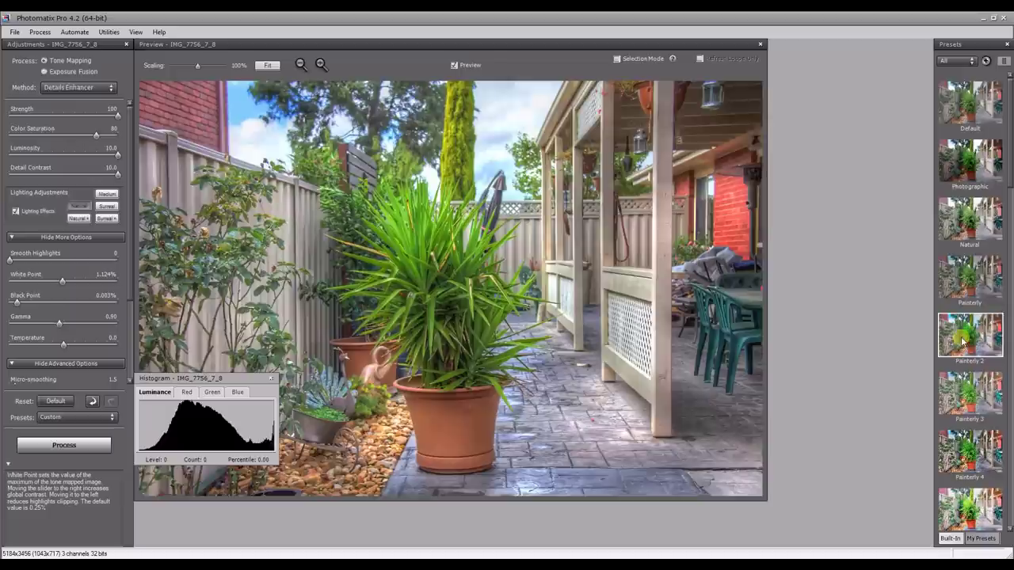
pyautogui.click(971, 385)
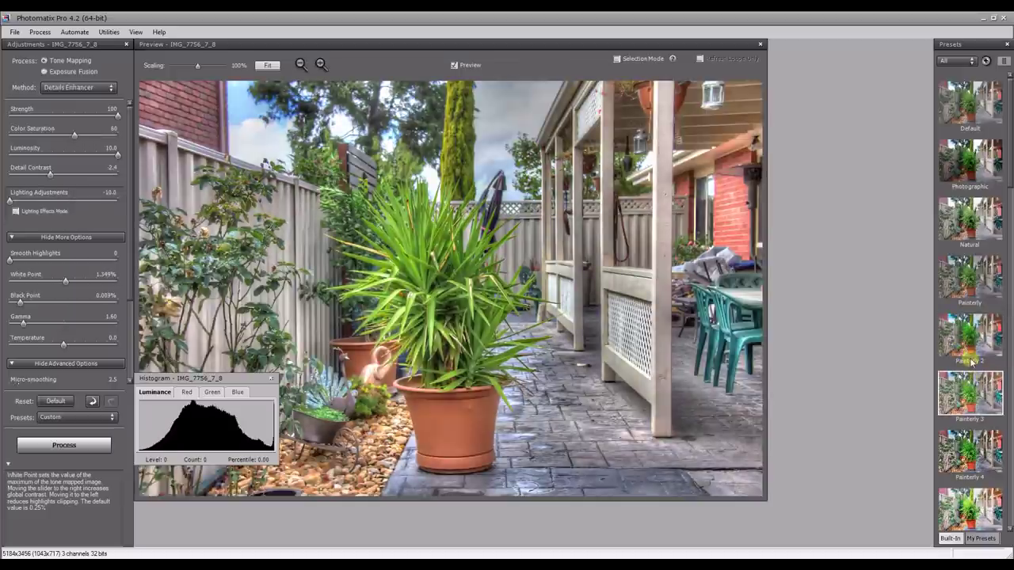
pyautogui.click(971, 353)
pyautogui.click(976, 448)
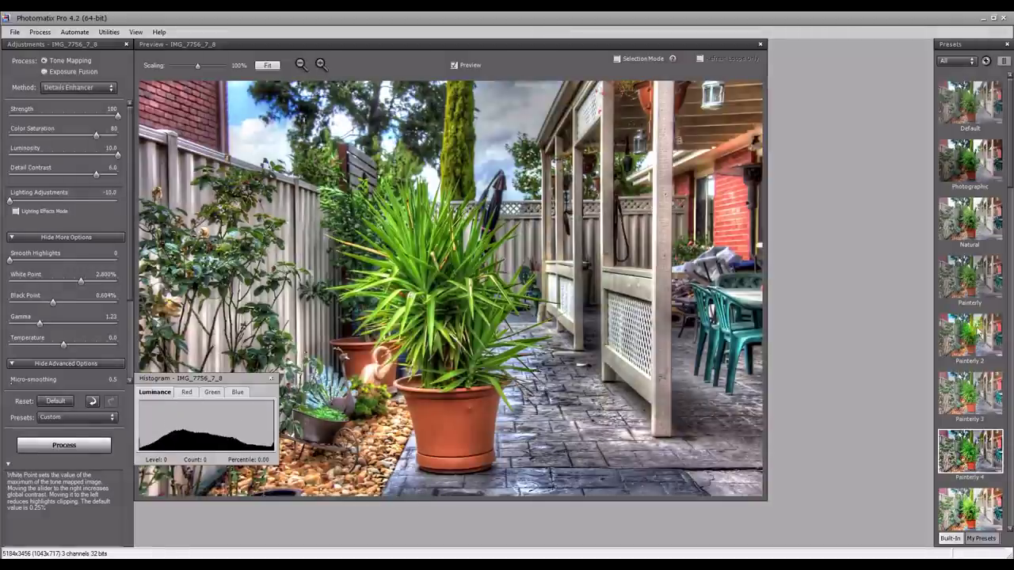
pyautogui.click(976, 332)
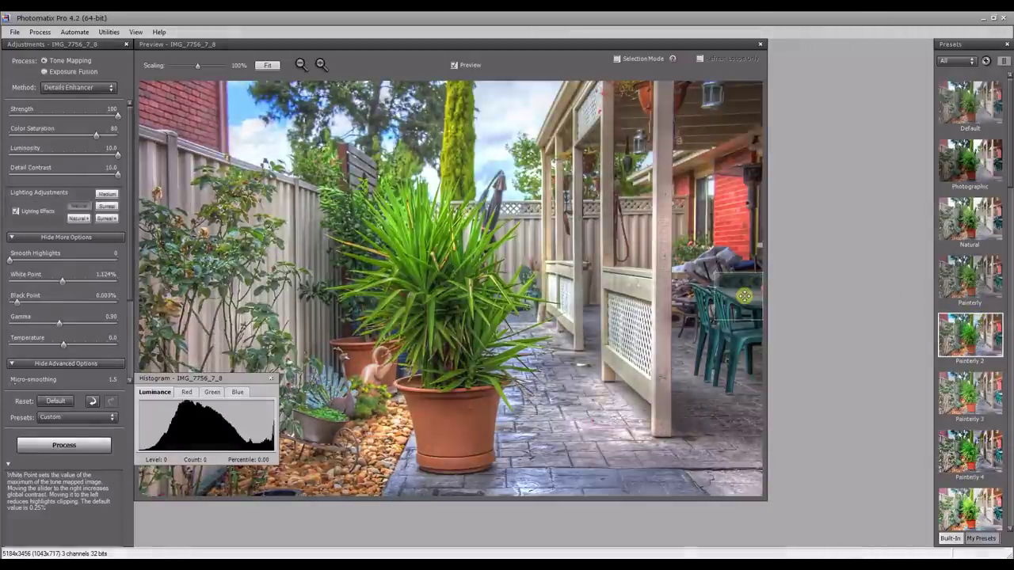
# - Process the tone-mapped image, raise the Lights contrast slider, and accept the finishing touch
pyautogui.click(91, 443)
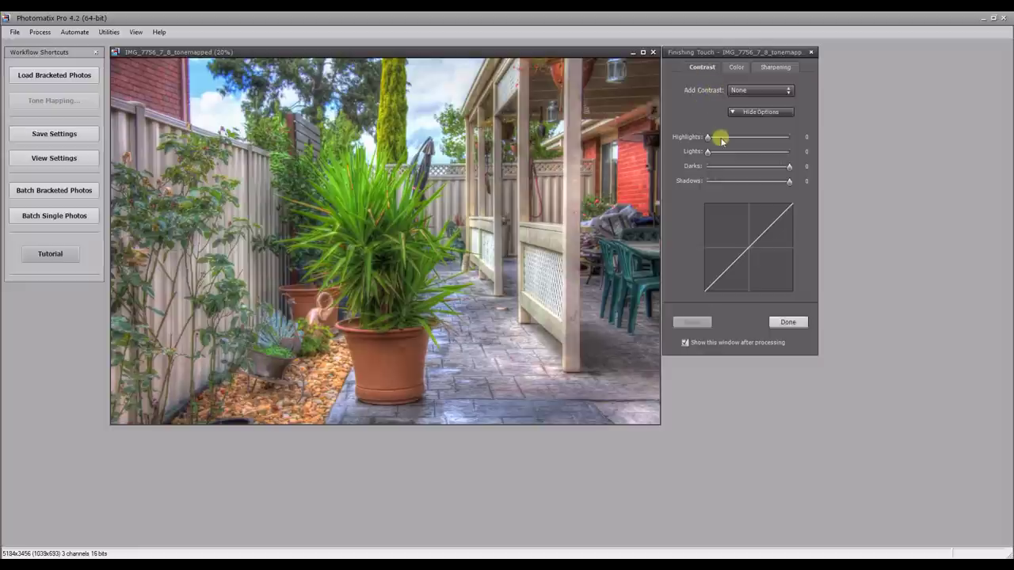
pyautogui.moveTo(706, 136)
pyautogui.mouseDown()
pyautogui.moveTo(787, 139)
pyautogui.moveTo(704, 138)
pyautogui.moveTo(715, 151)
pyautogui.moveTo(758, 152)
pyautogui.moveTo(743, 152)
pyautogui.mouseUp()
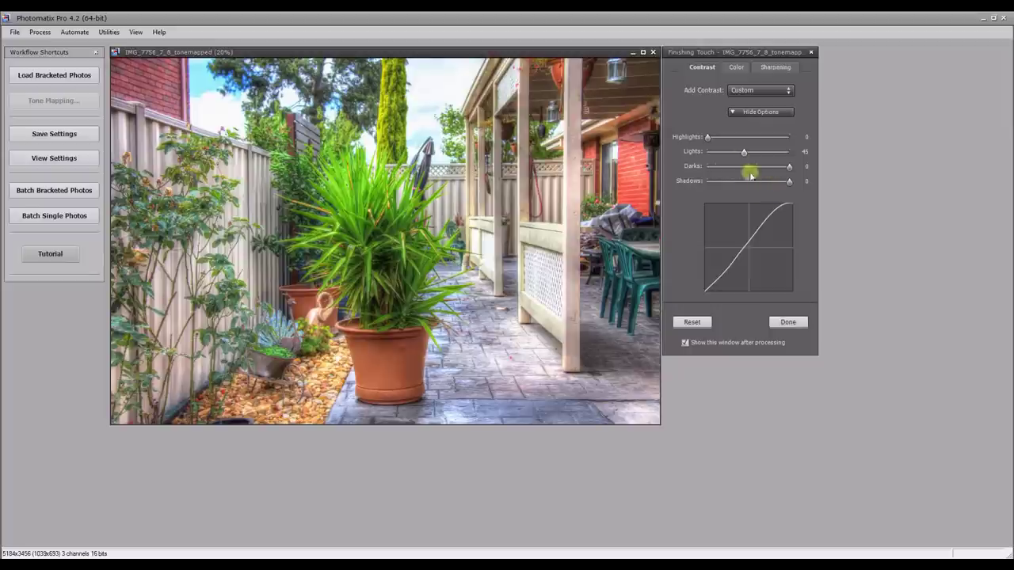
pyautogui.click(788, 321)
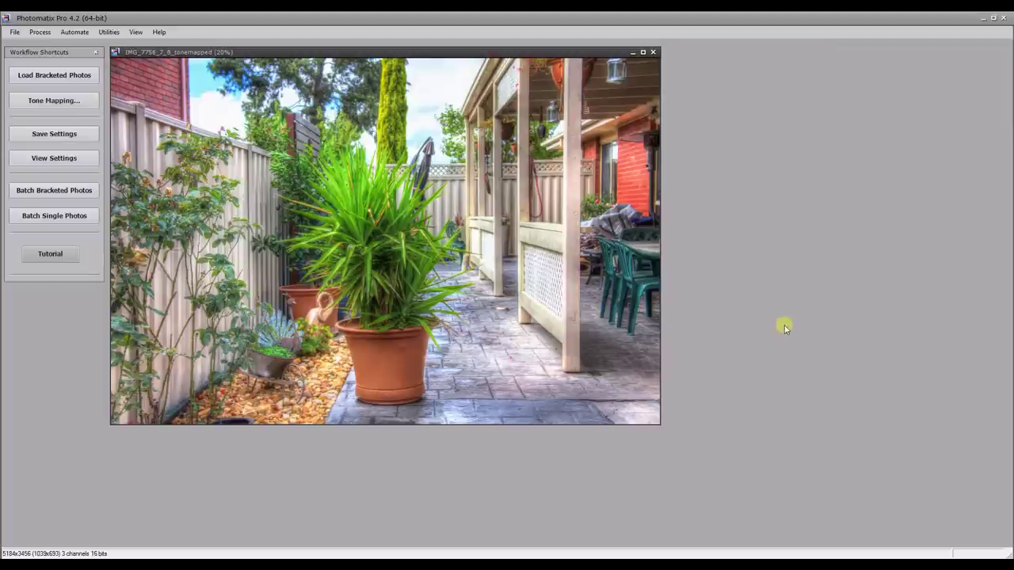
# - Save the result as IMG_7756_7_8_tonemapped.jpg via File > Save Image
pyautogui.click(14, 32)
pyautogui.click(32, 95)
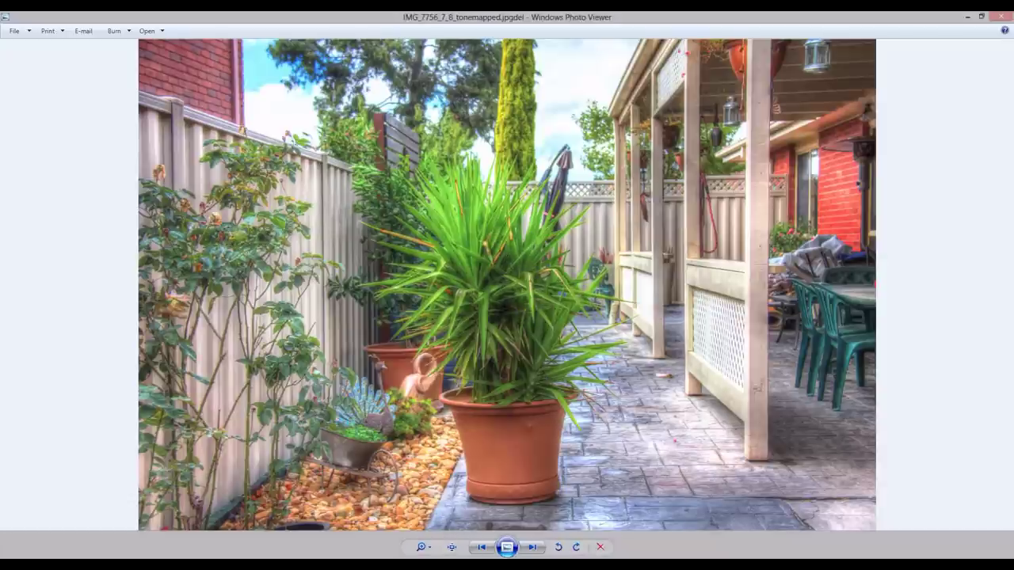
pyautogui.press('Left')
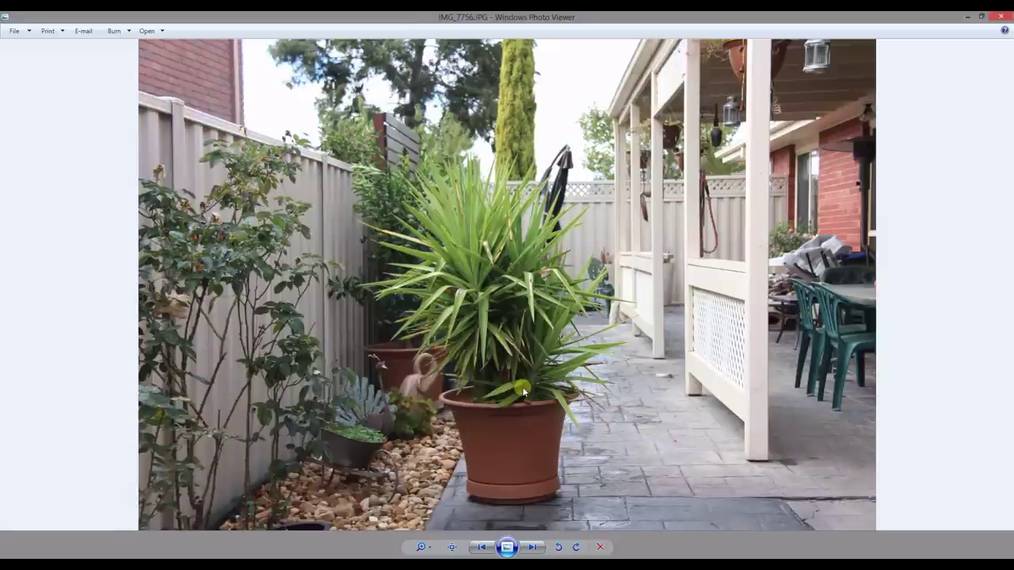